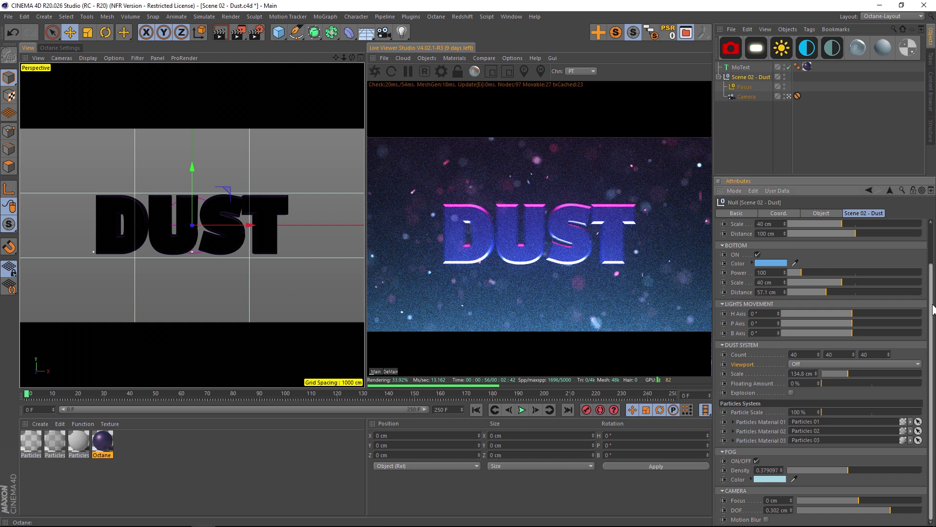
Lower the rig's fog Density to about 0.133, then uncheck fog ON/OFF.
{"action": "scroll", "coordinate": [929, 302], "scroll_direction": "up", "scroll_amount": 2}
{"action": "scroll", "coordinate": [929, 302], "scroll_direction": "down", "scroll_amount": 2}
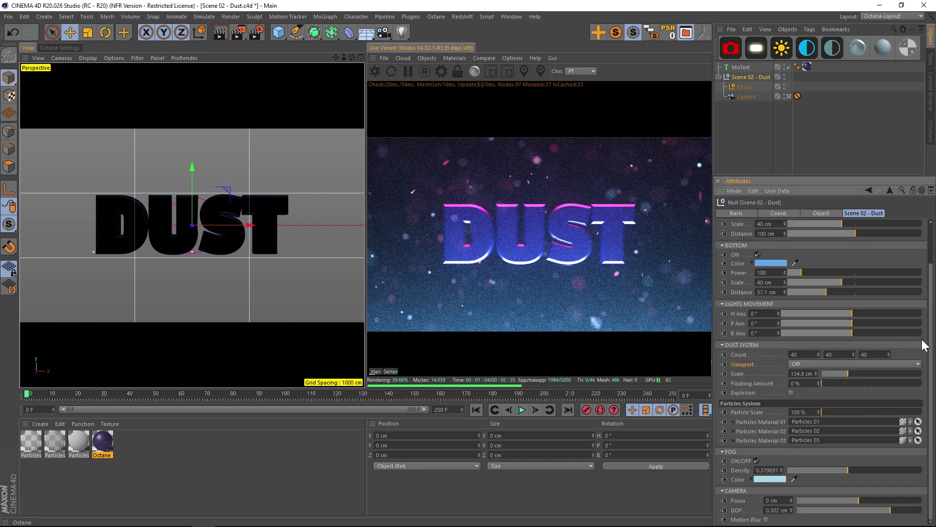
{"action": "left_click", "coordinate": [741, 461]}
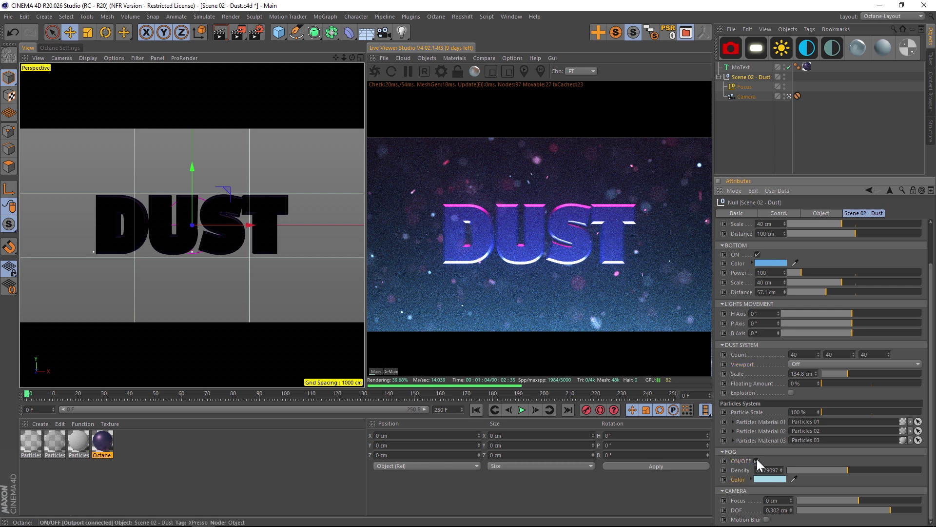
{"action": "left_click", "coordinate": [741, 470]}
{"action": "left_click_drag", "start_coordinate": [830, 469], "coordinate": [801, 469]}
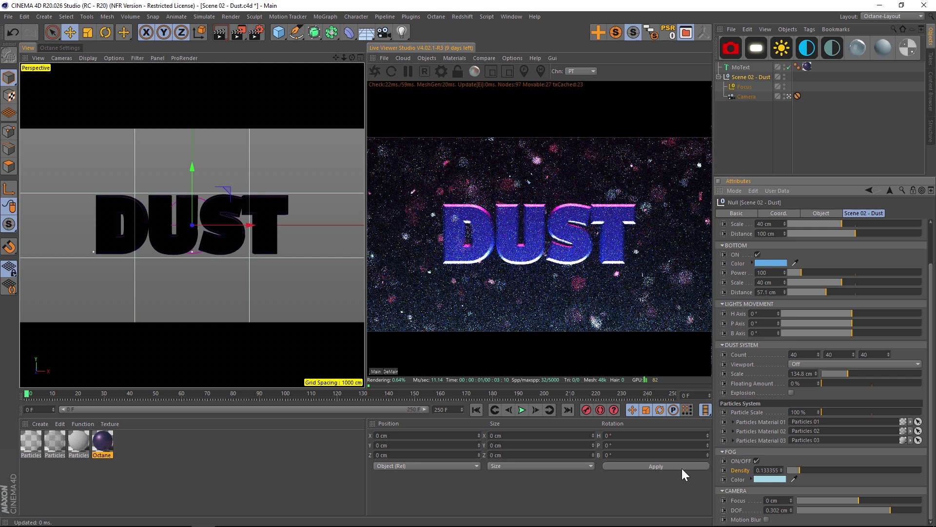
{"action": "left_click", "coordinate": [756, 461]}
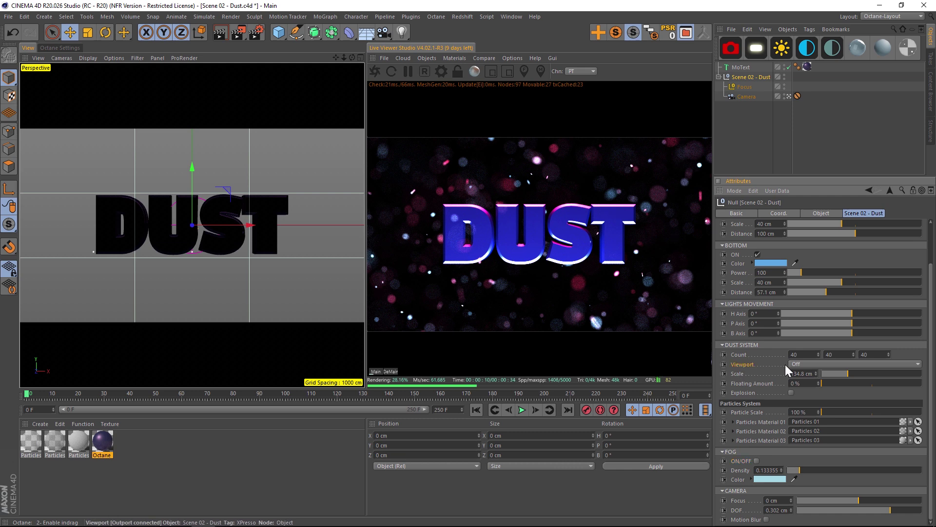
Set the DUST SYSTEM Viewport option from Off to On.
{"action": "left_click", "coordinate": [801, 363]}
{"action": "left_click", "coordinate": [804, 375]}
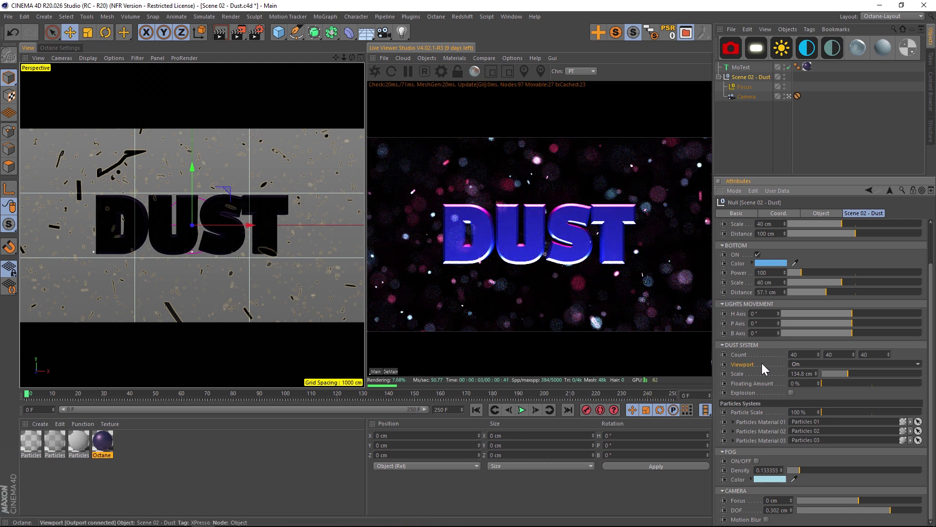
{"action": "left_click", "coordinate": [739, 373]}
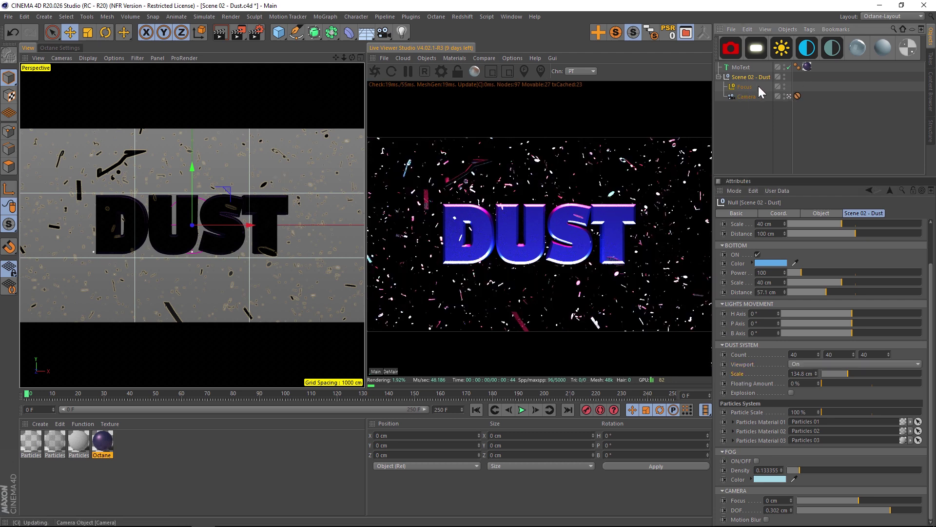
Disable the camera view and change the TOP light colour to yellow.
{"action": "left_click", "coordinate": [789, 96]}
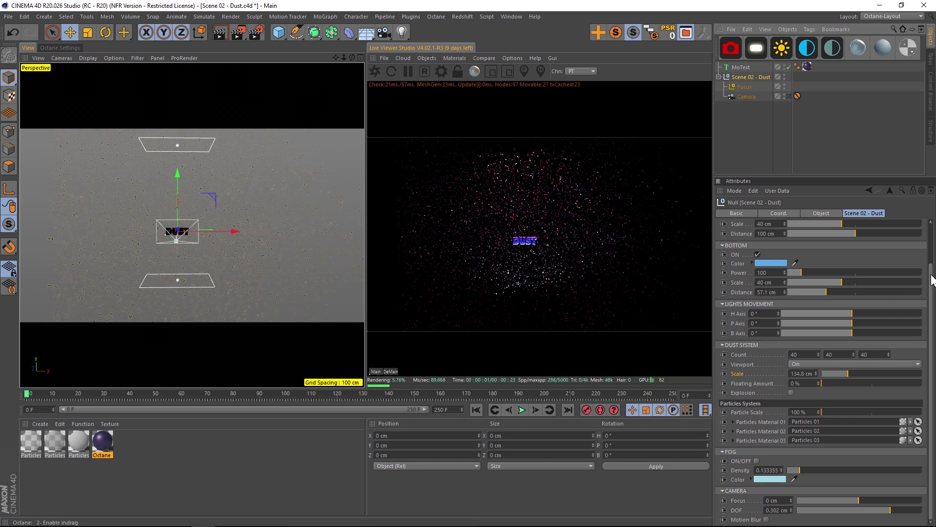
{"action": "left_click_drag", "start_coordinate": [928, 285], "coordinate": [932, 221]}
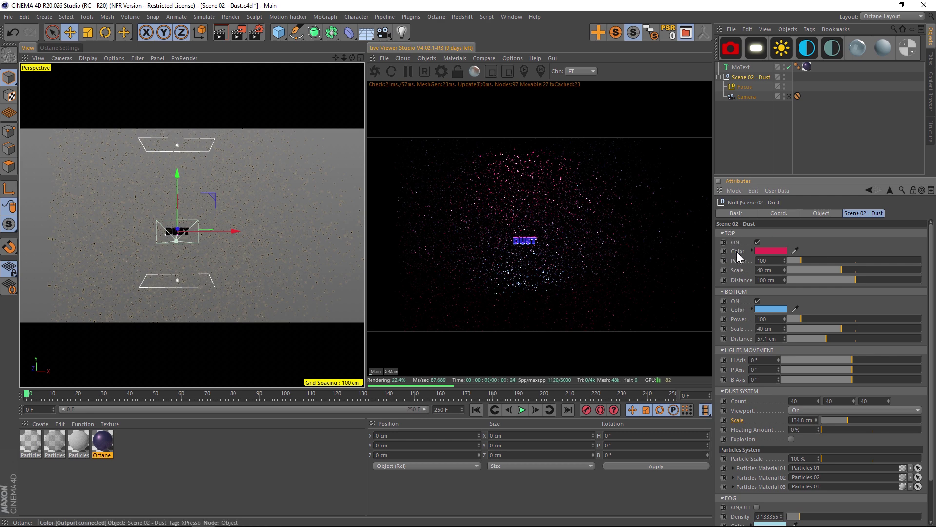
{"action": "left_click", "coordinate": [777, 250]}
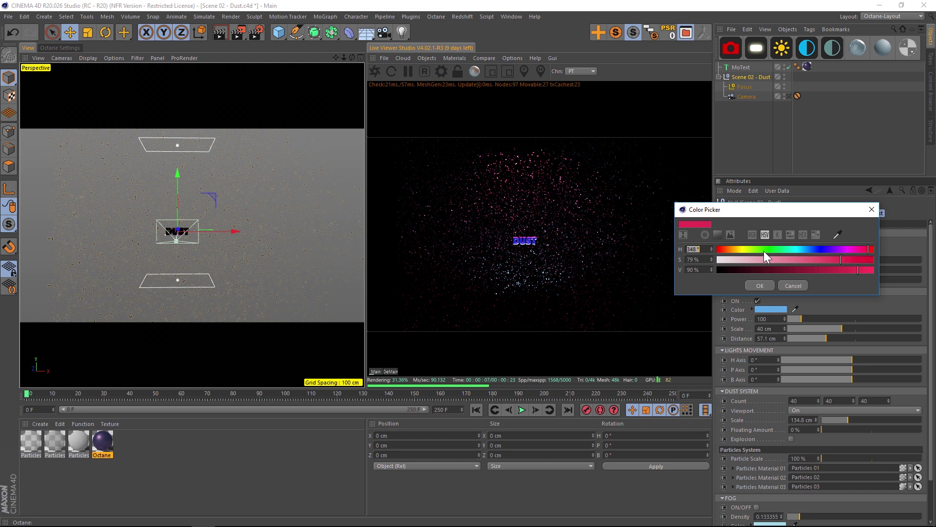
{"action": "left_click", "coordinate": [764, 250]}
{"action": "left_click", "coordinate": [849, 269]}
{"action": "left_click", "coordinate": [761, 286]}
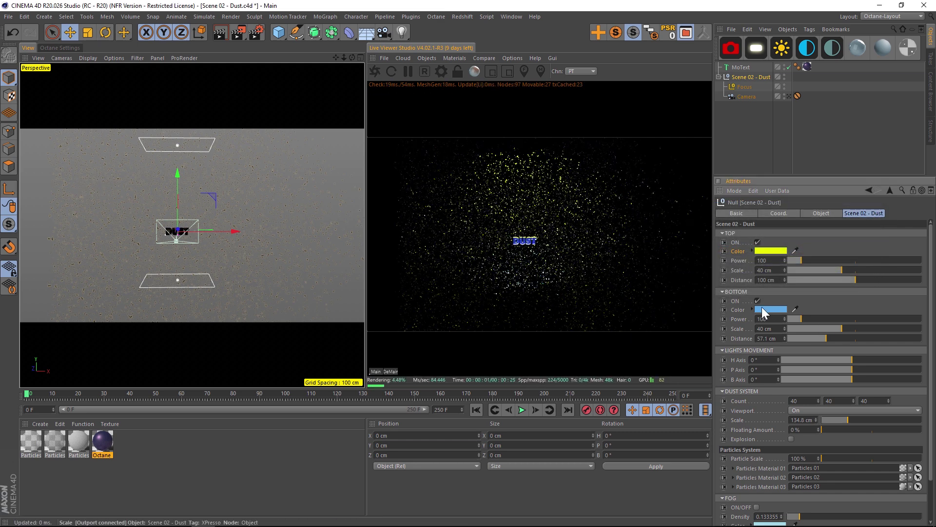
{"action": "left_click", "coordinate": [813, 401]}
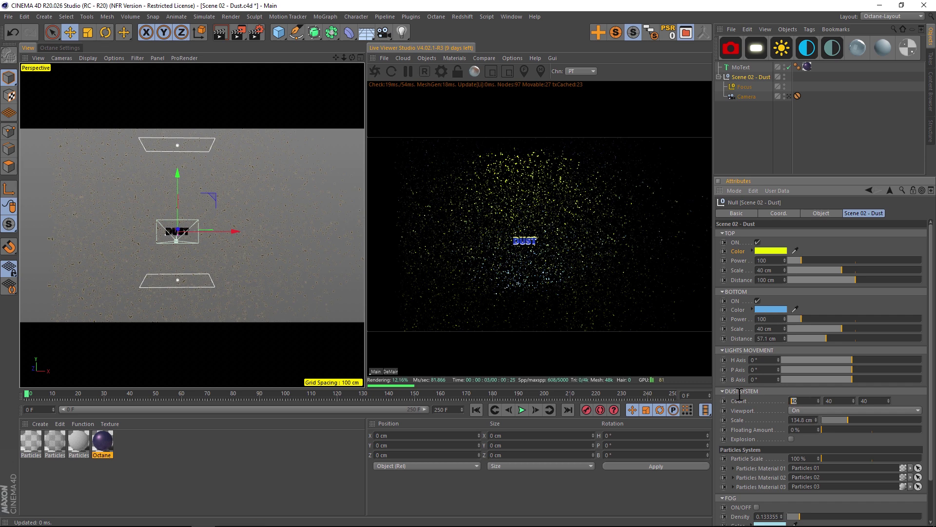
Enter 25 in all three dust Count fields.
{"action": "type", "text": "25"}
{"action": "key", "text": "Tab"}
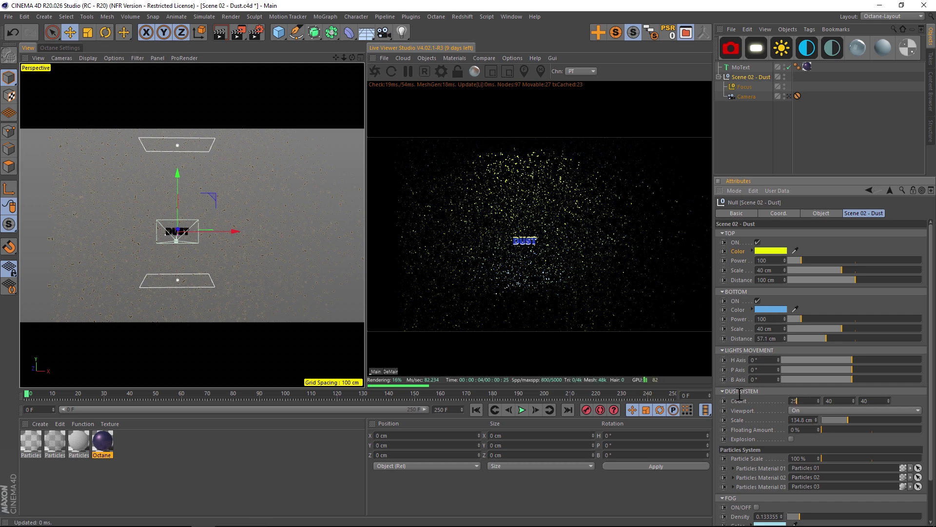
{"action": "type", "text": "25"}
{"action": "key", "text": "Tab"}
{"action": "type", "text": "25"}
{"action": "key", "text": "Return"}
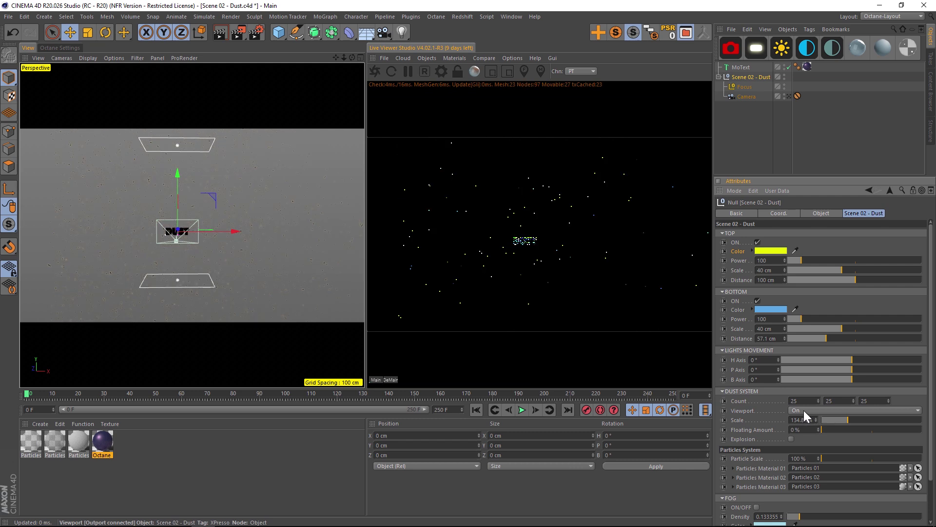
Set TOP light Scale to 51.8 cm and Distance to 84.1 cm, keeping rotation at 0°.
{"action": "left_click", "coordinate": [737, 270]}
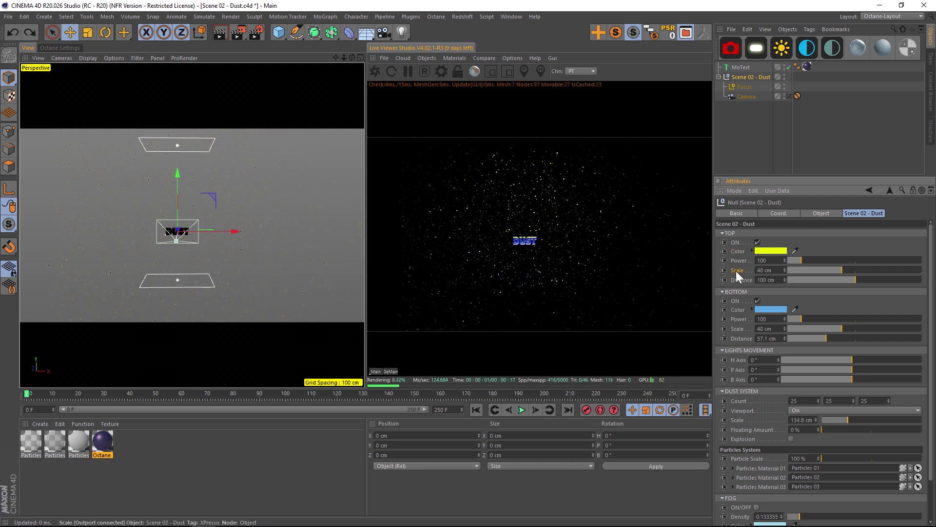
{"action": "left_click_drag", "start_coordinate": [805, 270], "coordinate": [823, 282]}
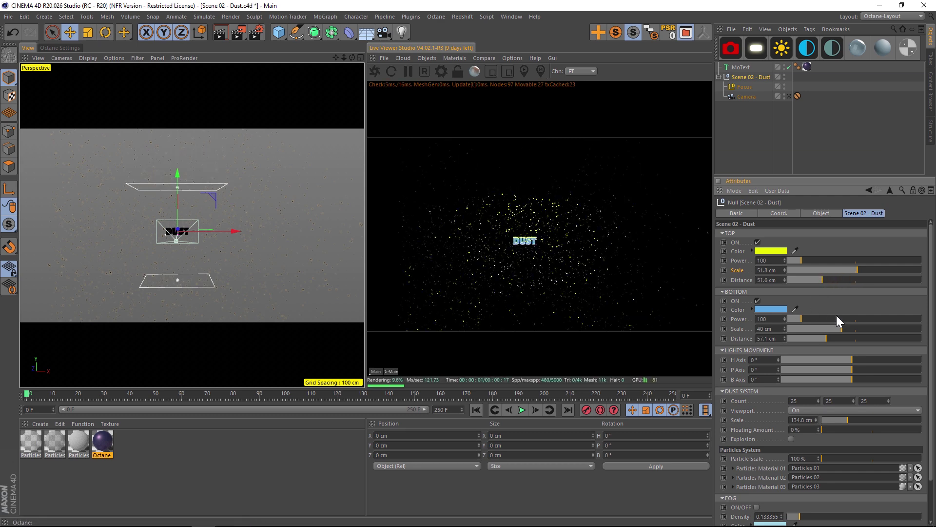
{"action": "left_click_drag", "start_coordinate": [866, 279], "coordinate": [828, 281]}
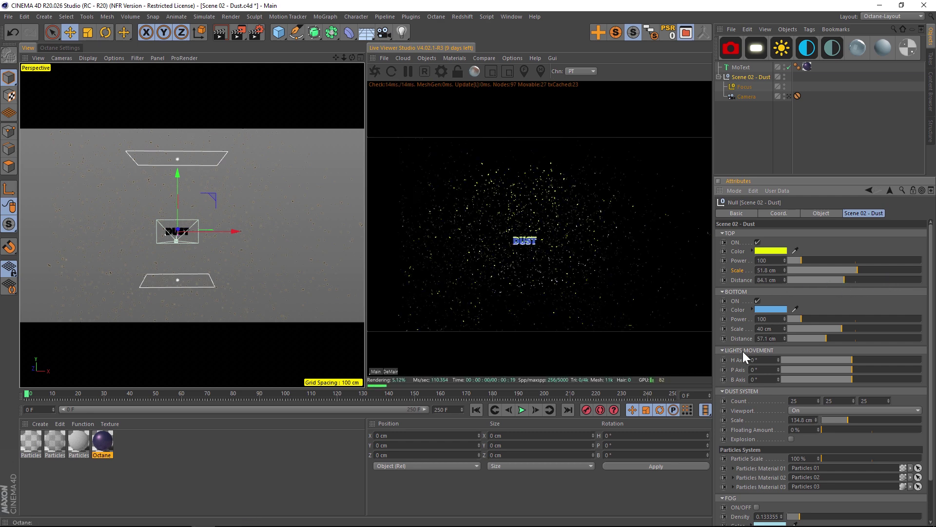
{"action": "left_click_drag", "start_coordinate": [838, 361], "coordinate": [826, 379]}
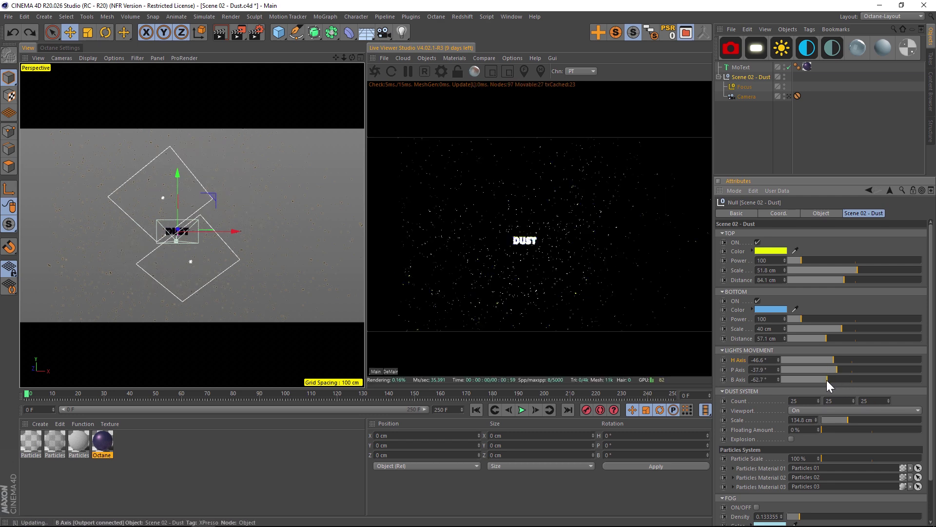
{"action": "key", "text": "ctrl+z"}
{"action": "key", "text": "ctrl+z"}
{"action": "key", "text": "ctrl+z"}
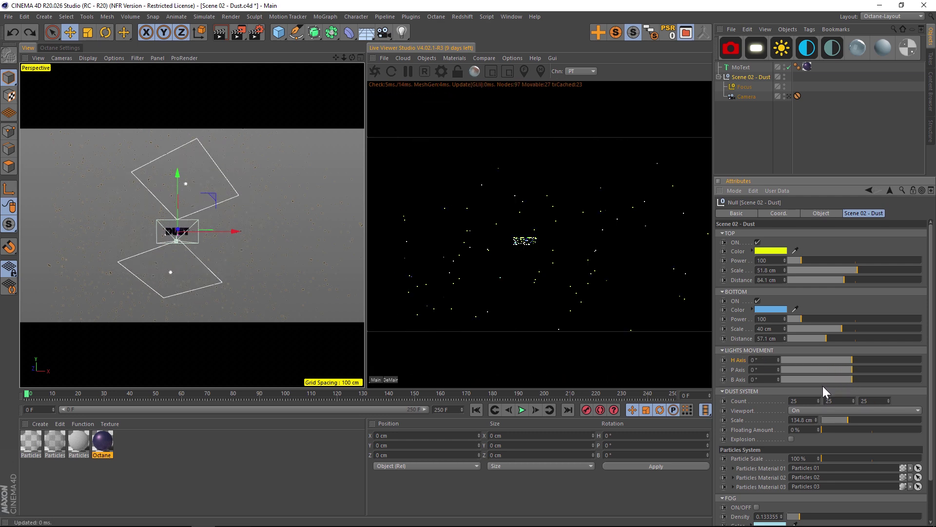
Return to the scene camera, set dust scale to 91.1 cm and Floating Amount to 6%.
{"action": "scroll", "coordinate": [929, 340], "scroll_direction": "down", "scroll_amount": 3}
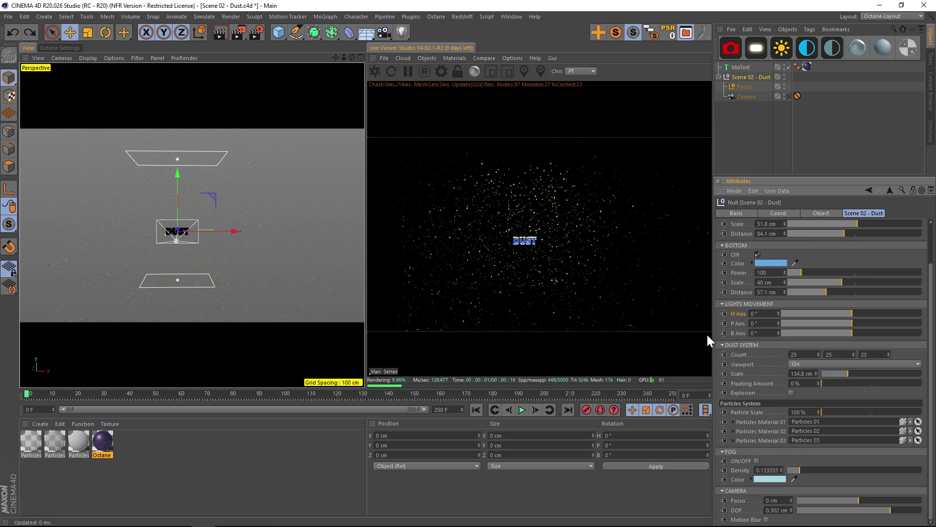
{"action": "left_click", "coordinate": [789, 96]}
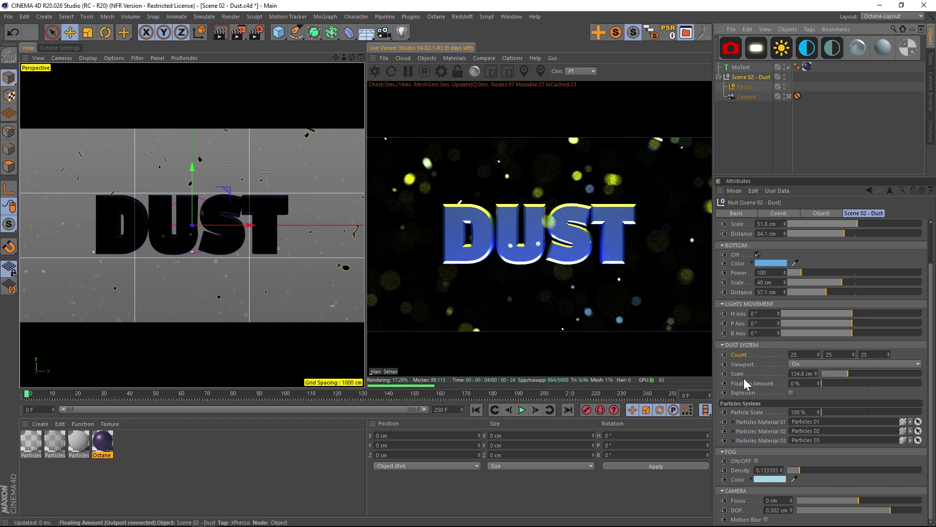
{"action": "left_click_drag", "start_coordinate": [851, 374], "coordinate": [888, 373]}
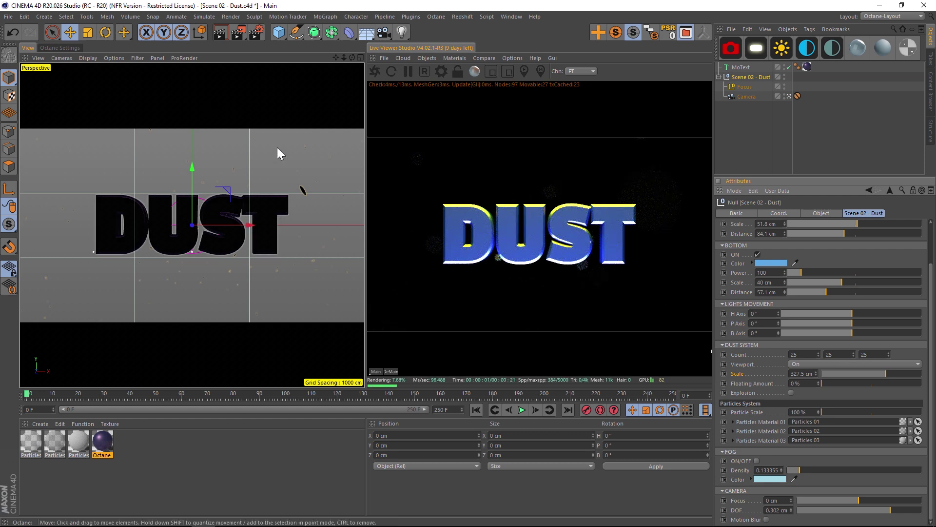
{"action": "left_click_drag", "start_coordinate": [847, 374], "coordinate": [832, 378]}
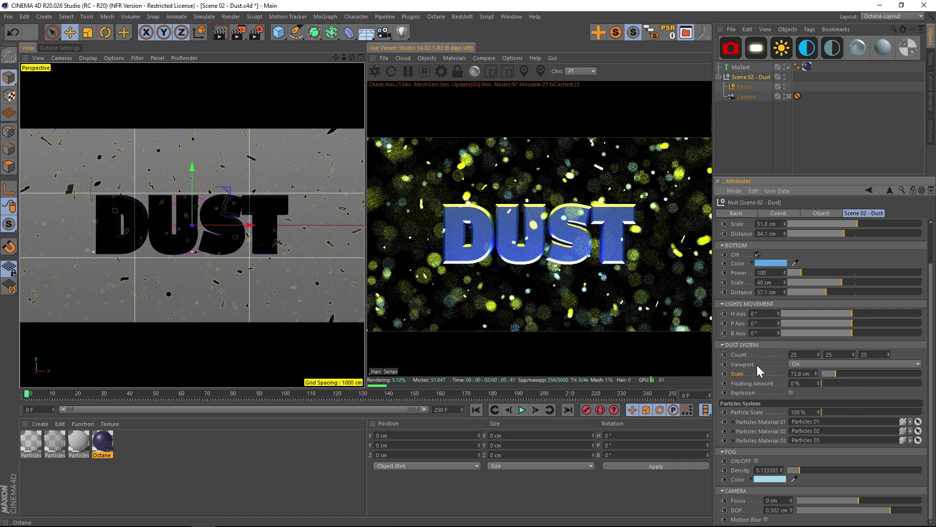
{"action": "mouse_move", "coordinate": [847, 374]}
{"action": "left_mouse_down"}
{"action": "mouse_move", "coordinate": [855, 373]}
{"action": "mouse_move", "coordinate": [830, 373]}
{"action": "mouse_move", "coordinate": [837, 373]}
{"action": "left_mouse_up"}
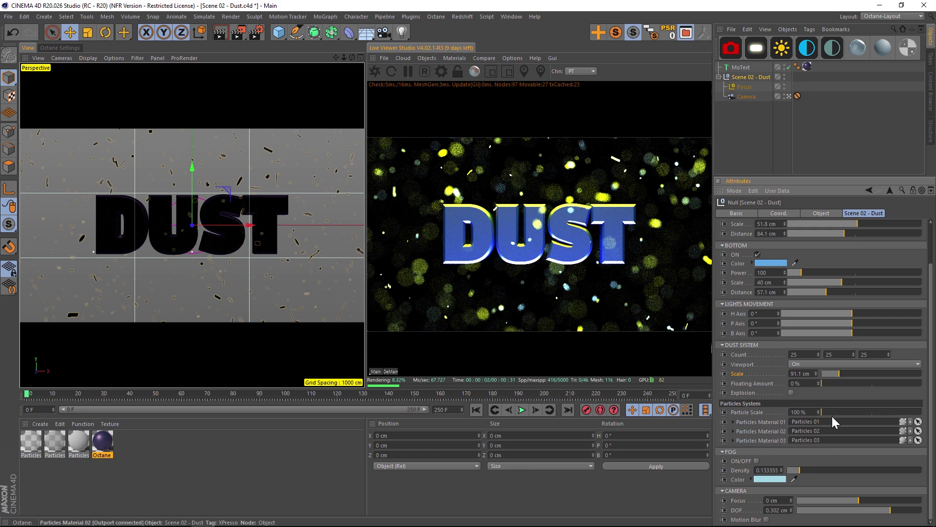
{"action": "left_click_drag", "start_coordinate": [821, 387], "coordinate": [875, 384]}
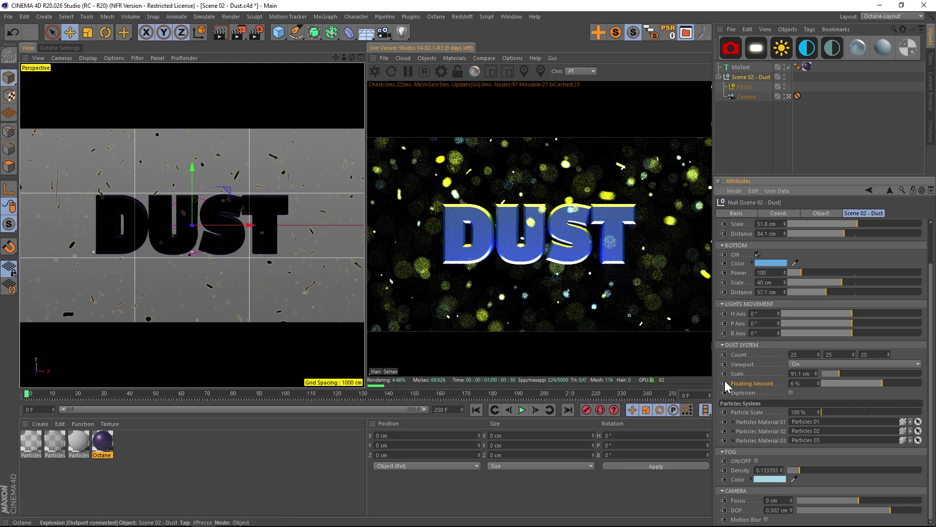
Pause the live render, preview the dust Explosion to frame 40, then disable it.
{"action": "left_click", "coordinate": [407, 72]}
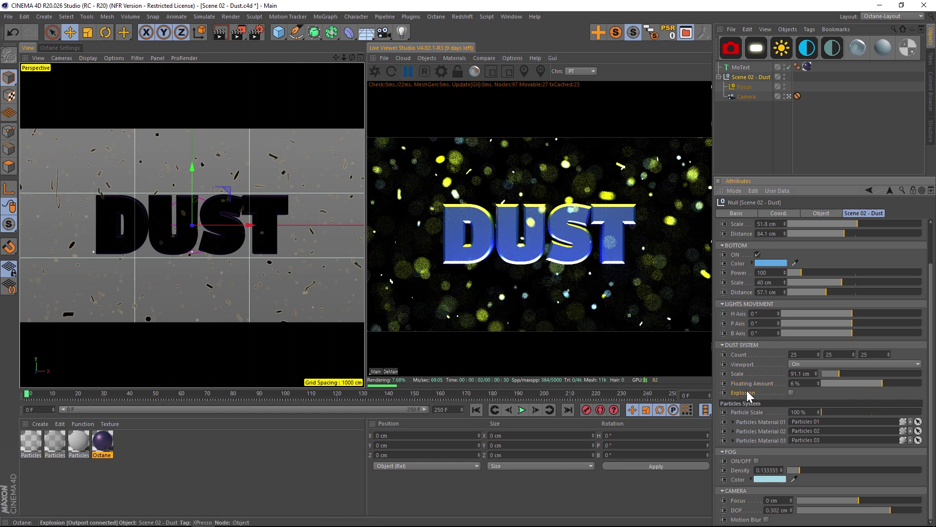
{"action": "left_click", "coordinate": [791, 393]}
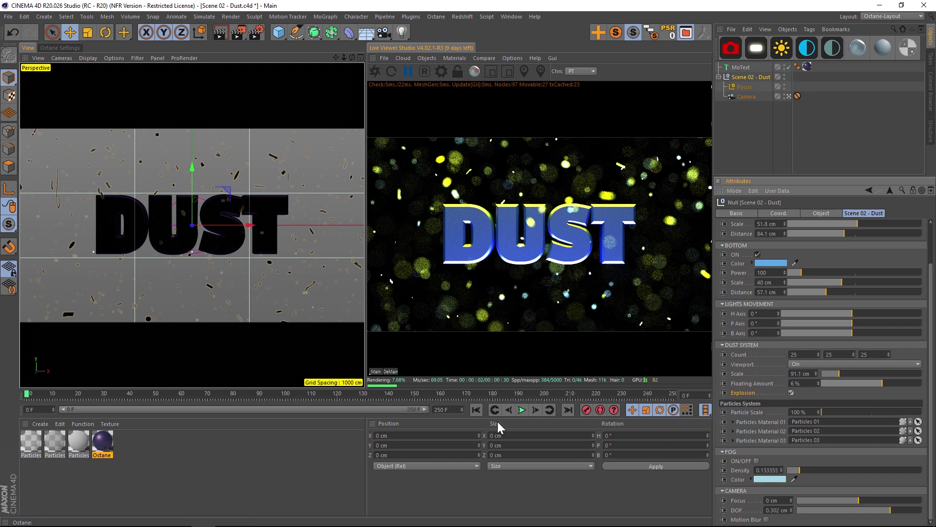
{"action": "left_click", "coordinate": [521, 409]}
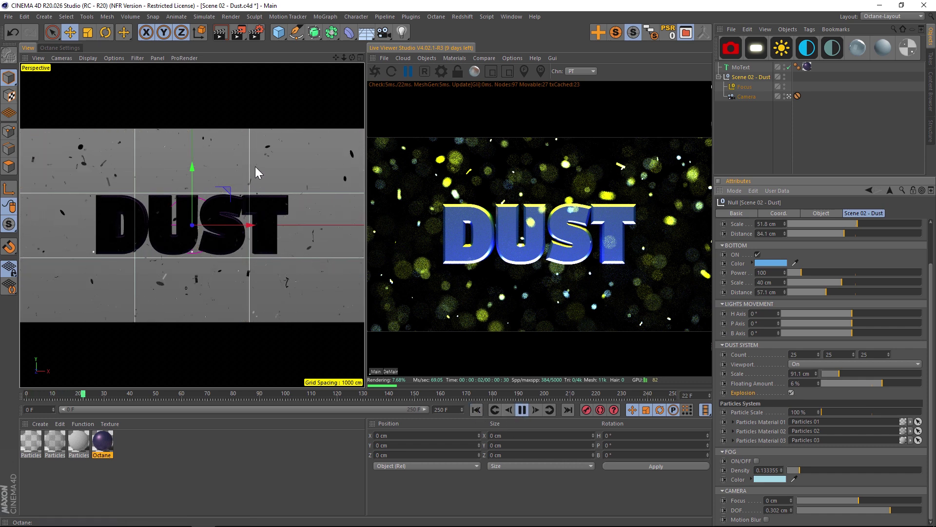
{"action": "left_click", "coordinate": [521, 409]}
{"action": "left_click", "coordinate": [791, 391]}
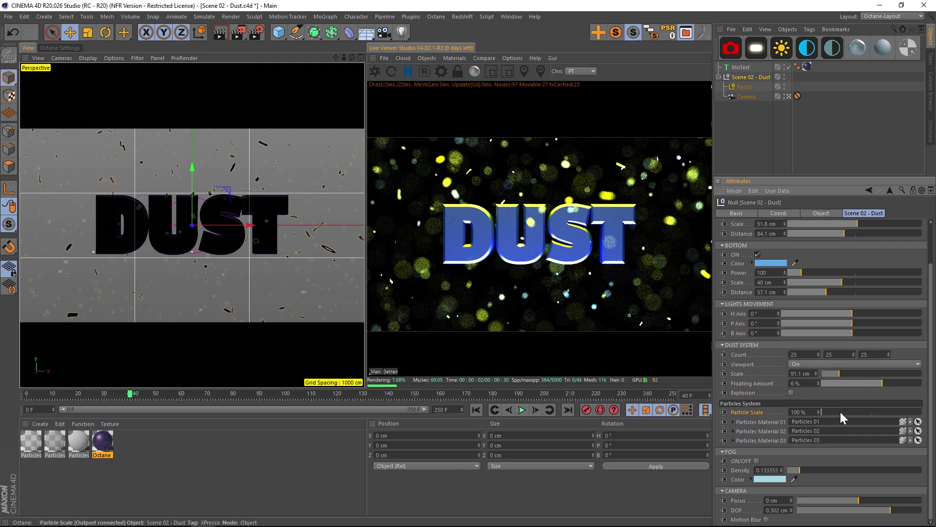
Set the dust Particle Scale to 116%.
{"action": "mouse_move", "coordinate": [840, 412]}
{"action": "left_mouse_down"}
{"action": "mouse_move", "coordinate": [850, 412]}
{"action": "mouse_move", "coordinate": [826, 412]}
{"action": "left_mouse_up"}
{"action": "left_click", "coordinate": [754, 432]}
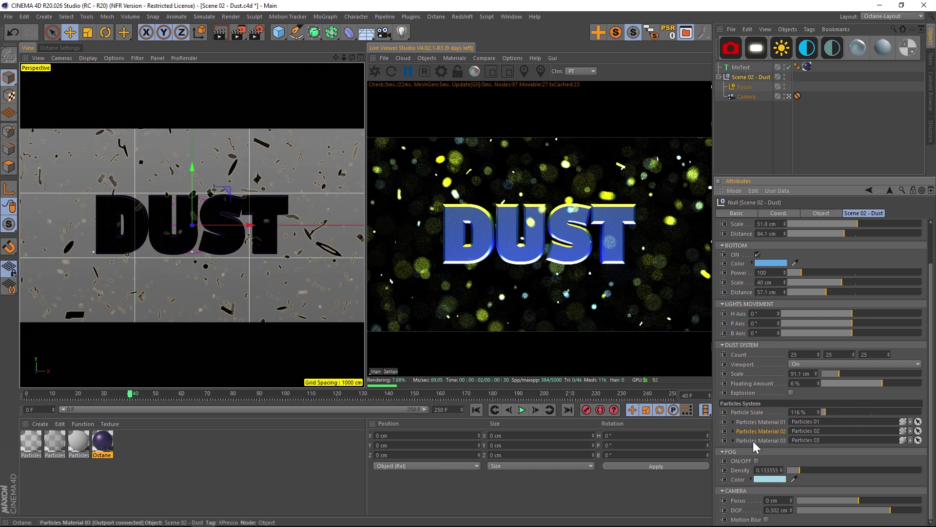
{"action": "left_click", "coordinate": [738, 501]}
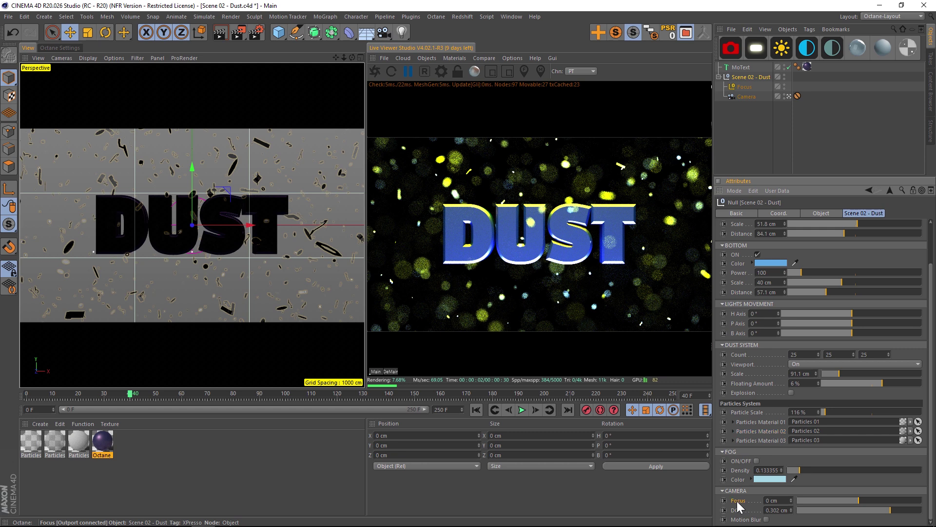
Switch back to the single Perspective view and zoom in on the selected Focus null.
{"action": "left_click", "coordinate": [361, 57]}
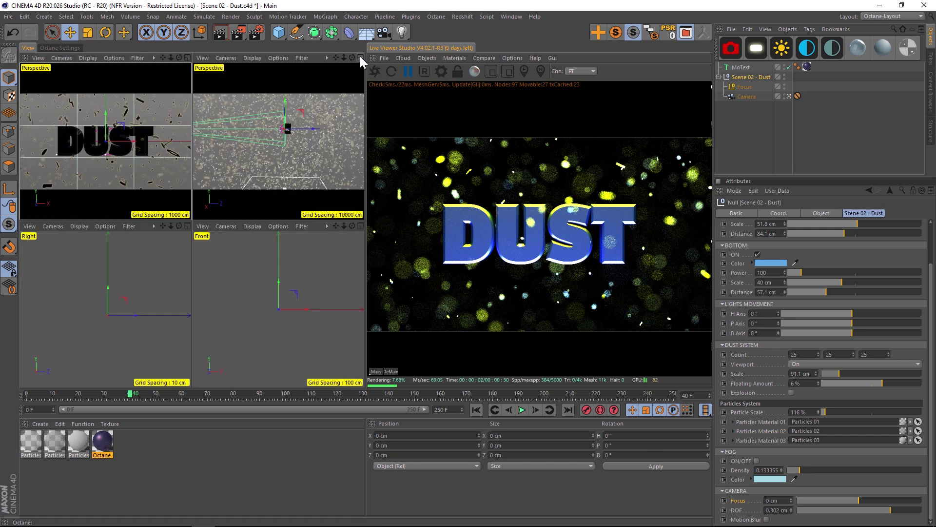
{"action": "left_click", "coordinate": [360, 58]}
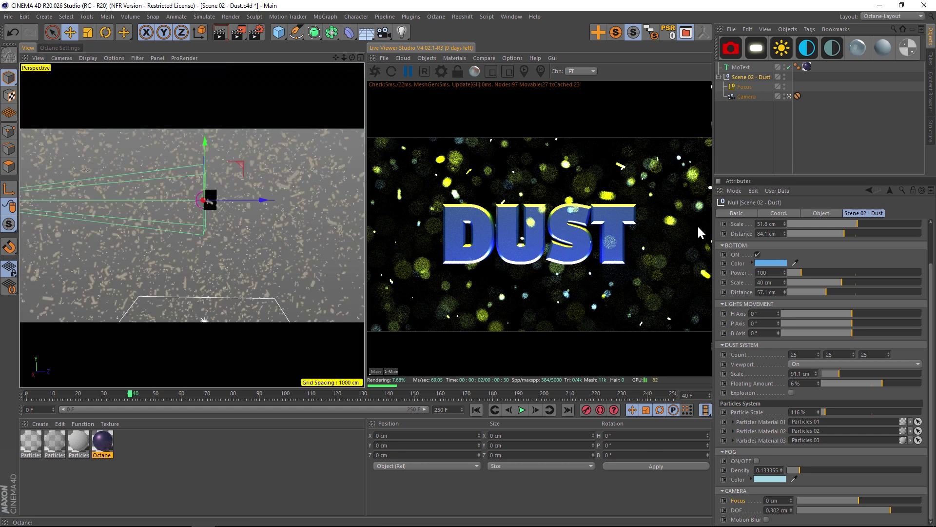
{"action": "left_click", "coordinate": [745, 87]}
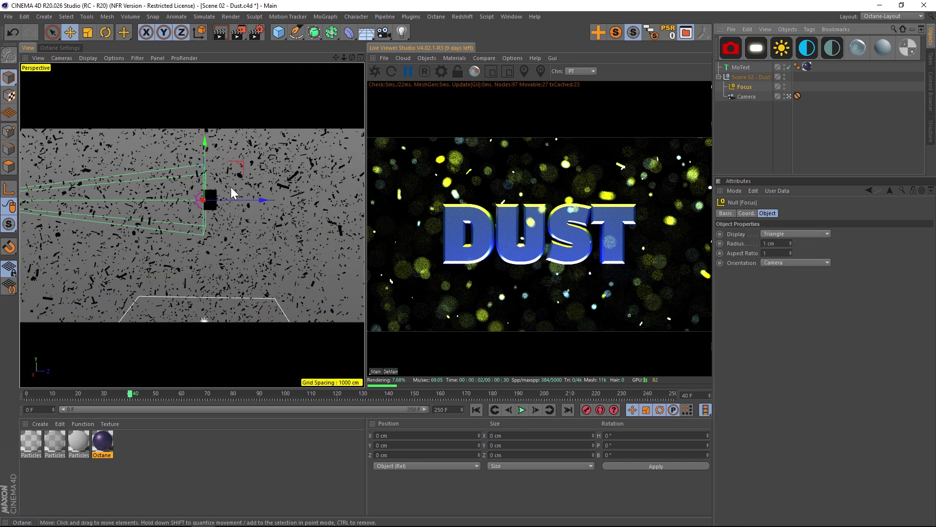
{"action": "scroll", "coordinate": [243, 146], "scroll_direction": "up", "scroll_amount": 5}
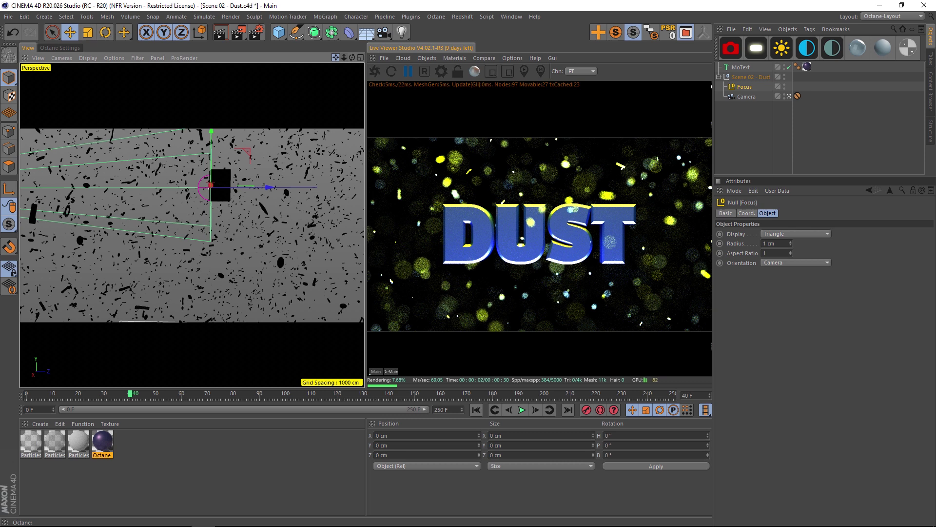
{"action": "scroll", "coordinate": [213, 266], "scroll_direction": "up", "scroll_amount": 3}
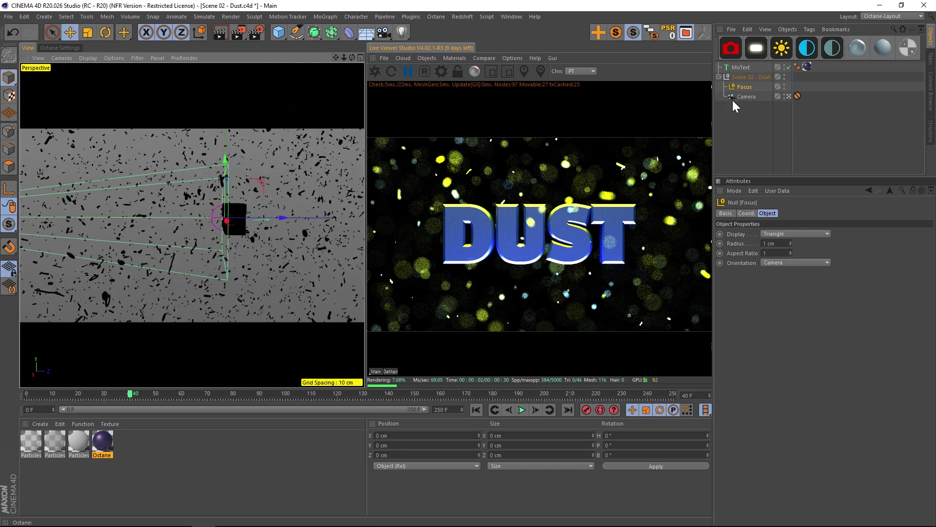
{"action": "left_click", "coordinate": [752, 77]}
{"action": "left_click", "coordinate": [746, 88]}
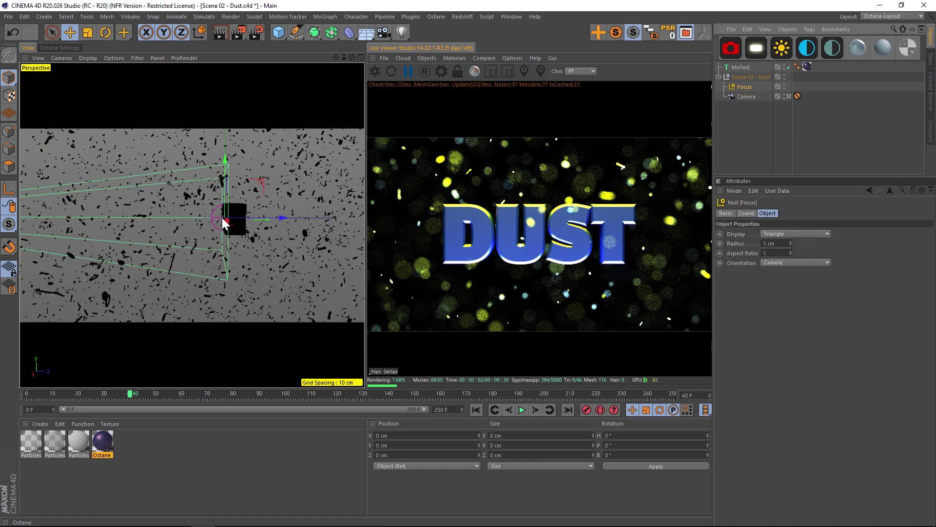
Resume the Octane Live Viewer and set Camera Focus to -11.94 cm.
{"action": "key", "text": "ctrl+z"}
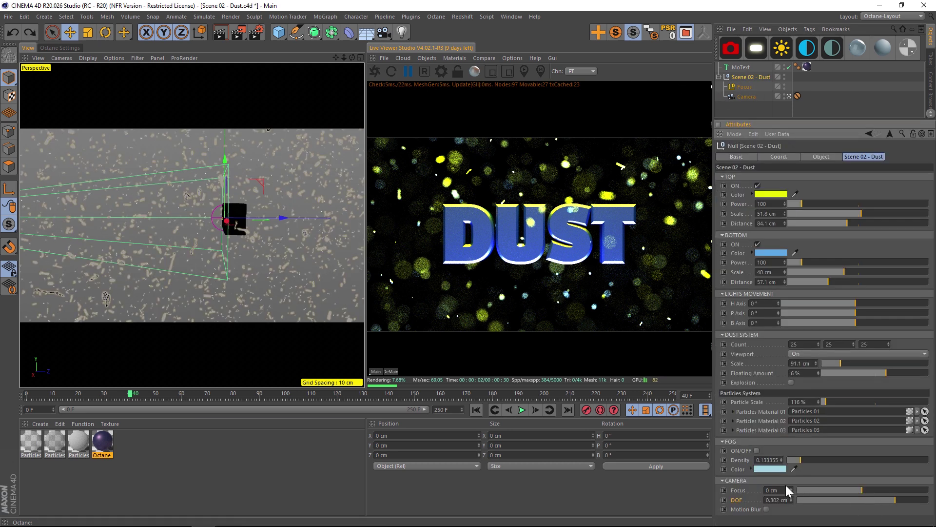
{"action": "left_click", "coordinate": [847, 490]}
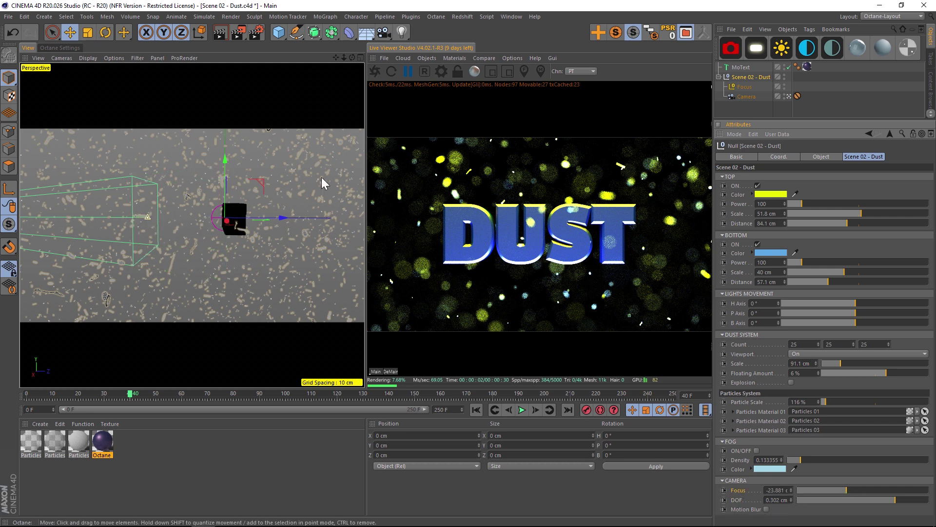
{"action": "left_click", "coordinate": [375, 74]}
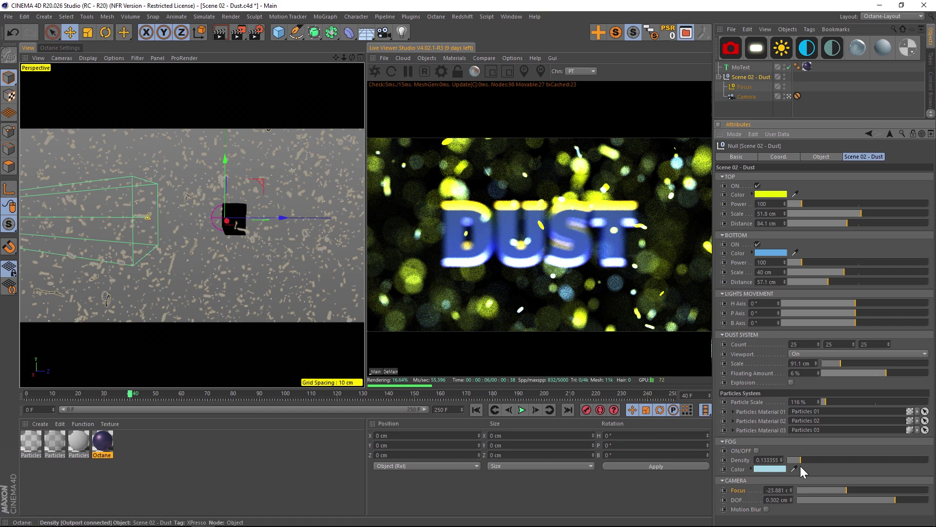
{"action": "left_click", "coordinate": [855, 489]}
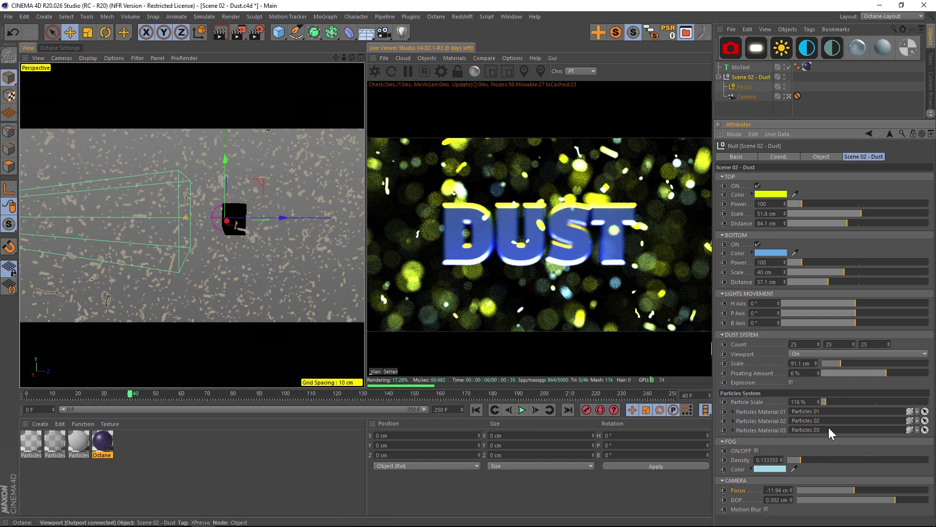
Change the TOP light colour to purple.
{"action": "key", "text": "ctrl+z"}
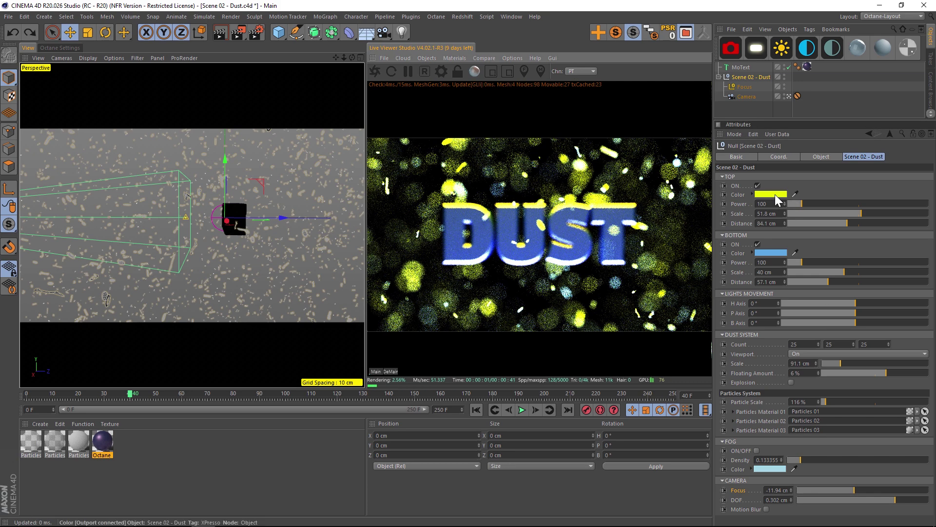
{"action": "left_click", "coordinate": [777, 200]}
{"action": "left_click", "coordinate": [833, 193]}
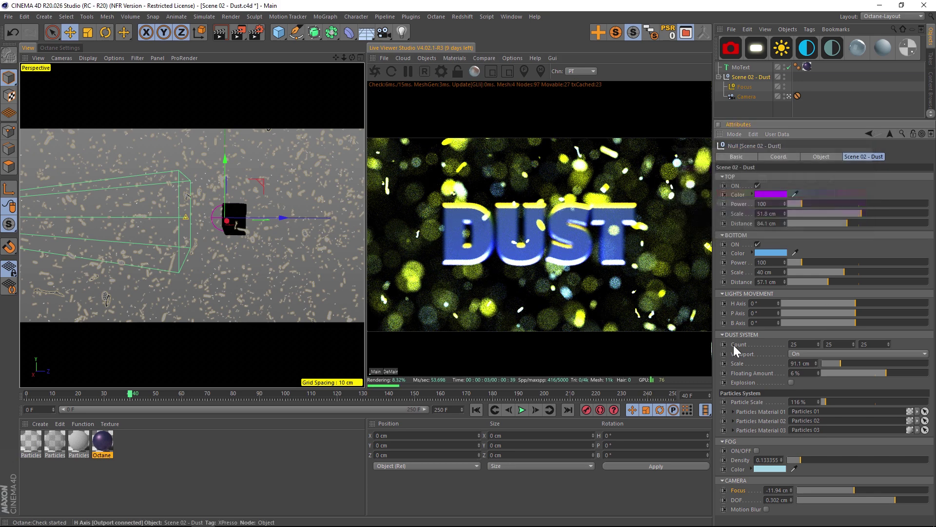
Reset Camera Focus to 0 cm and turn the fog on.
{"action": "double_click", "coordinate": [775, 490]}
{"action": "type", "text": "0"}
{"action": "key", "text": "Return"}
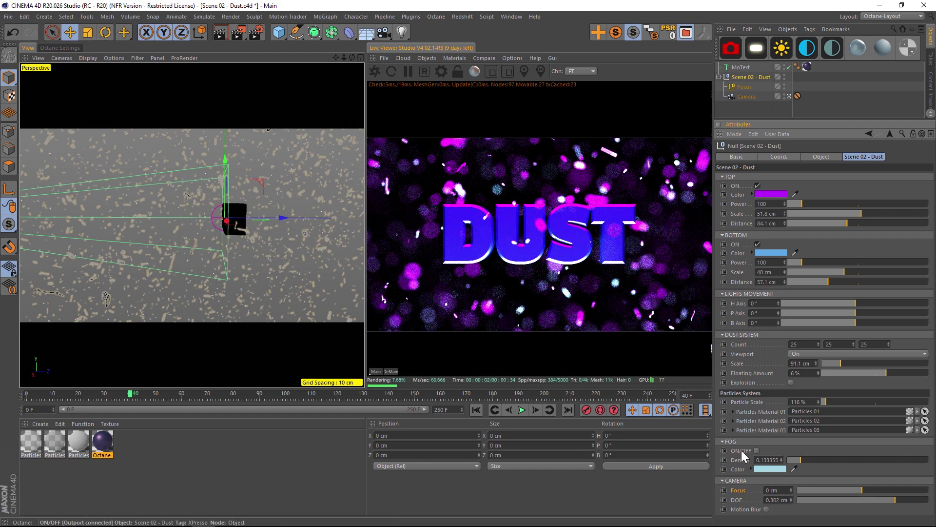
{"action": "left_click", "coordinate": [756, 450]}
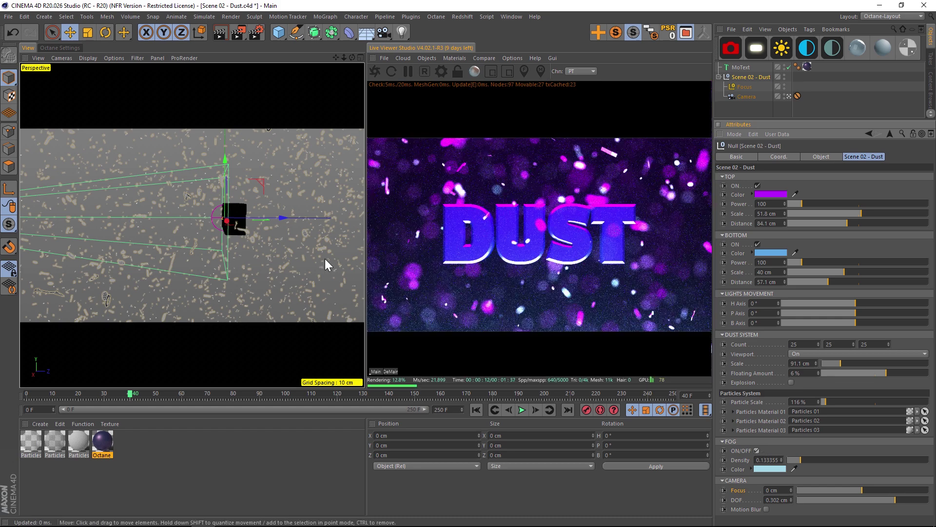